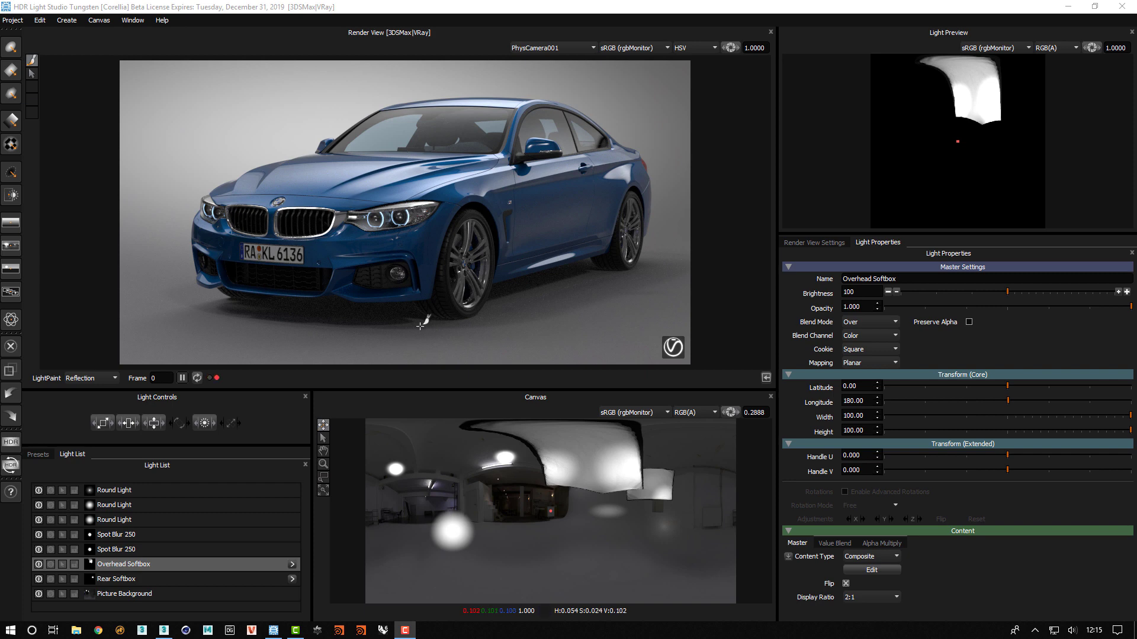
# - Hide the Rear and Overhead Softboxes, both Spot Blur 250s and three Round Lights, then select Picture Background
pyautogui.click(39, 579)
pyautogui.click(39, 564)
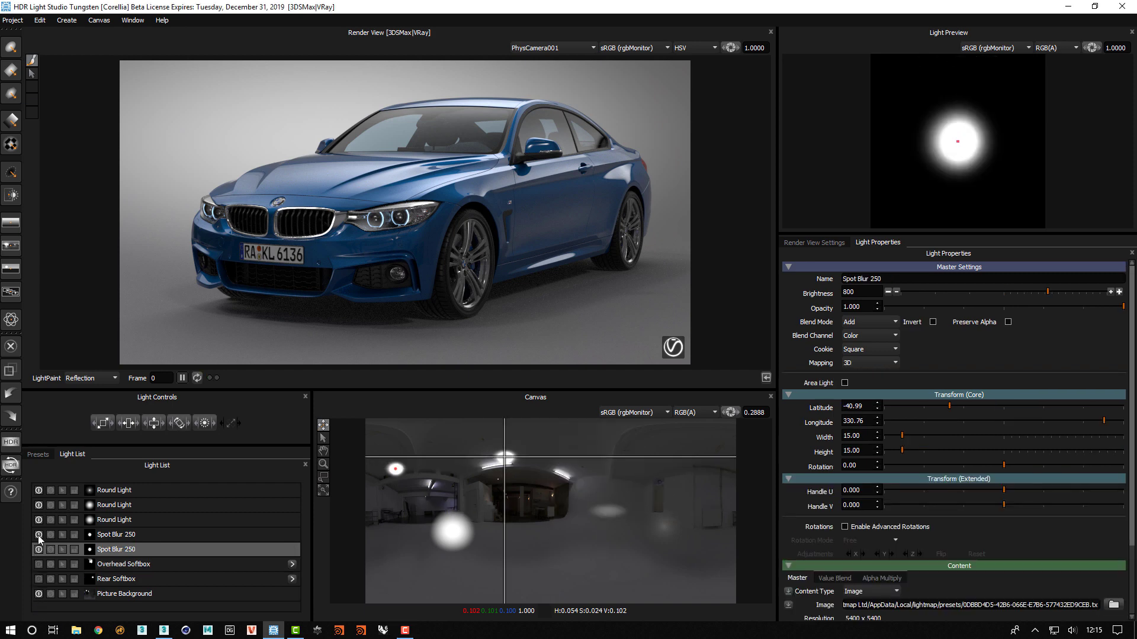
pyautogui.click(38, 534)
pyautogui.click(38, 520)
pyautogui.click(39, 505)
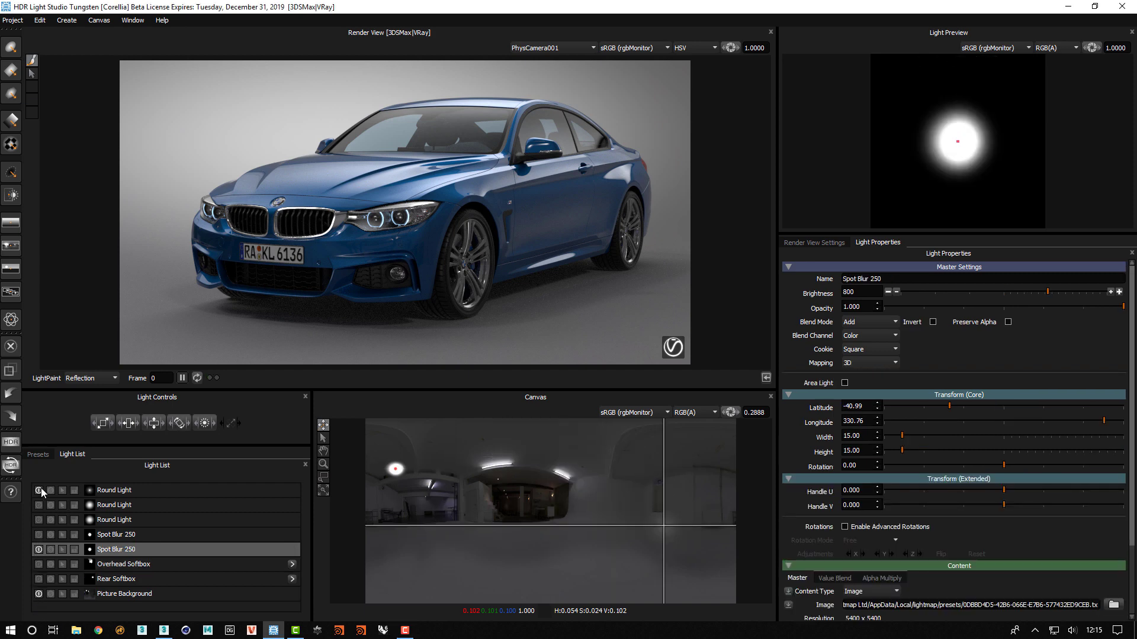
pyautogui.click(39, 490)
pyautogui.click(39, 549)
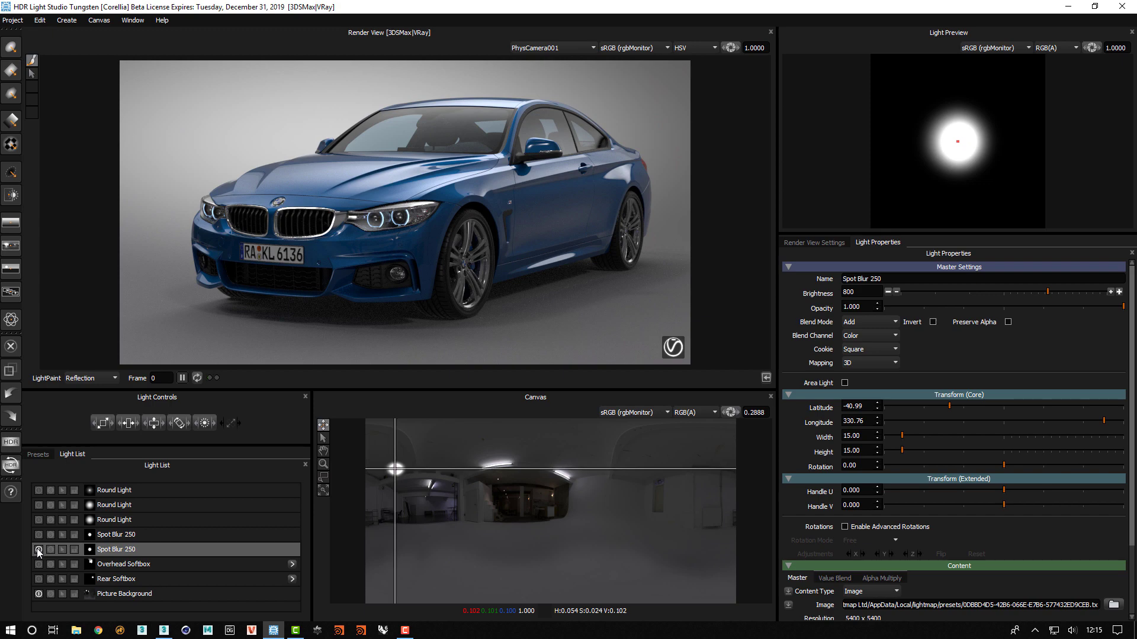
pyautogui.click(143, 595)
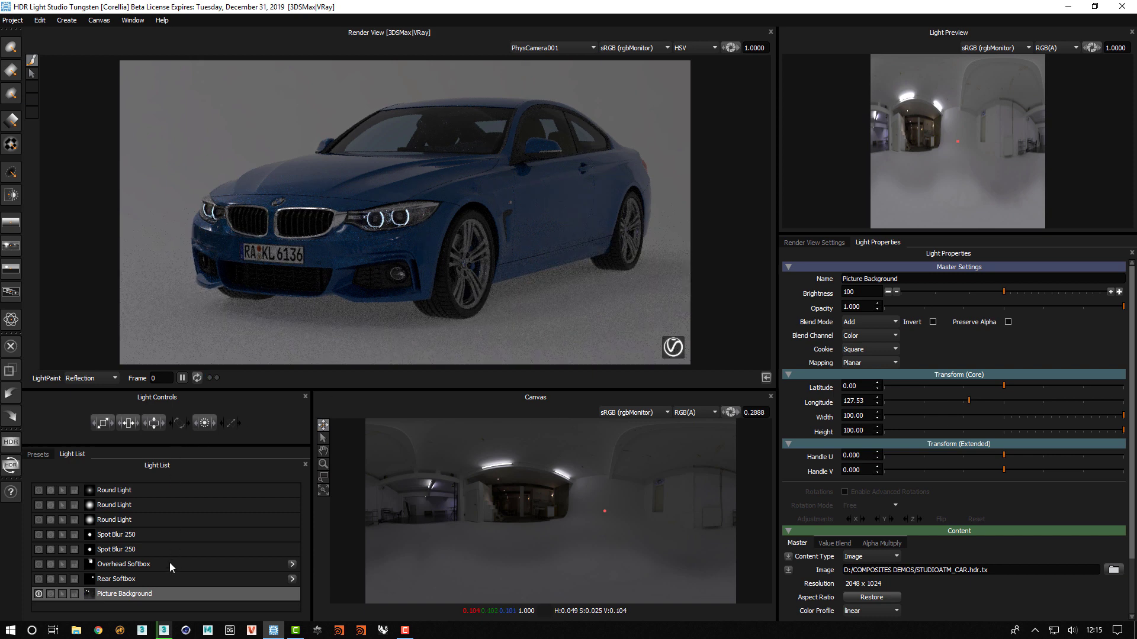
# - Re-enable the Overhead Softbox and set the canvas exposure to 0.2025
pyautogui.click(169, 565)
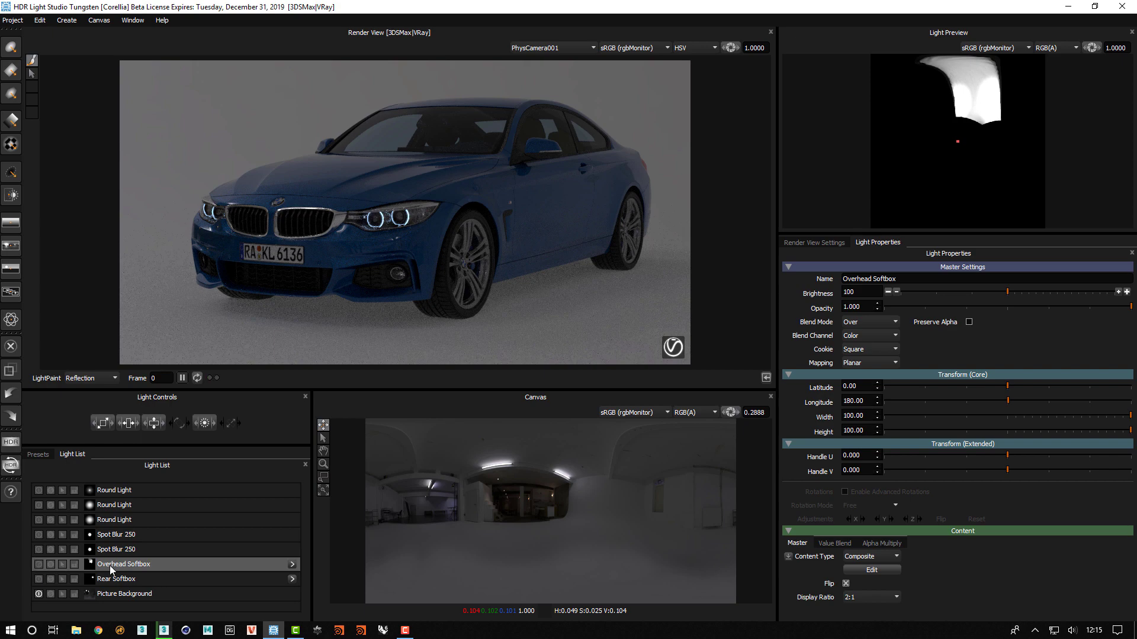
pyautogui.click(37, 564)
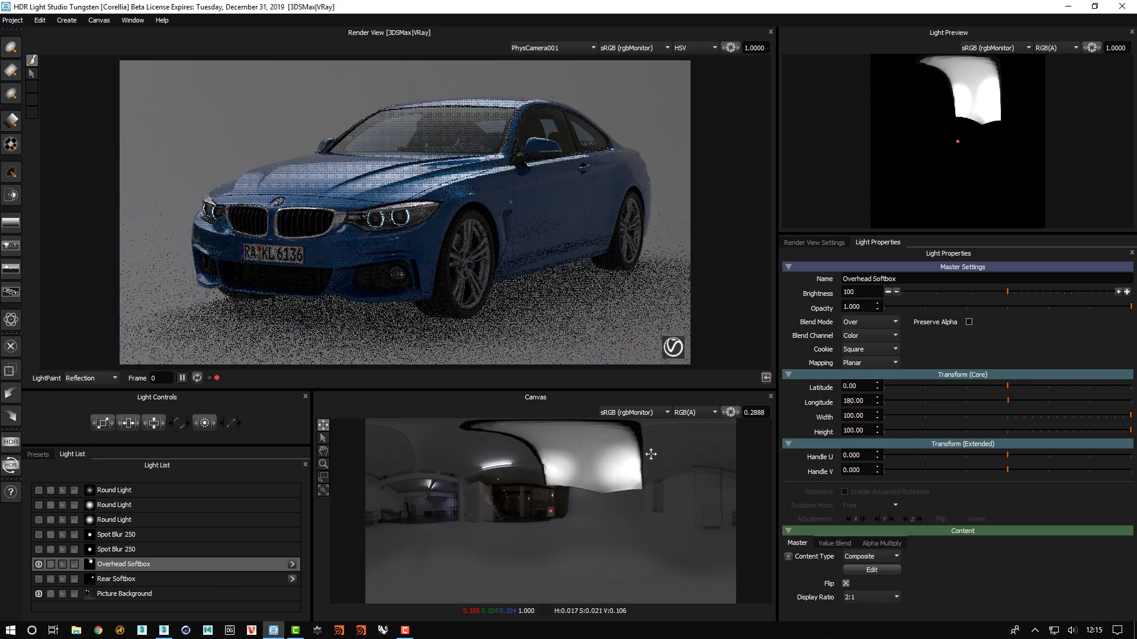
pyautogui.moveTo(732, 412); pyautogui.dragTo(675, 437)
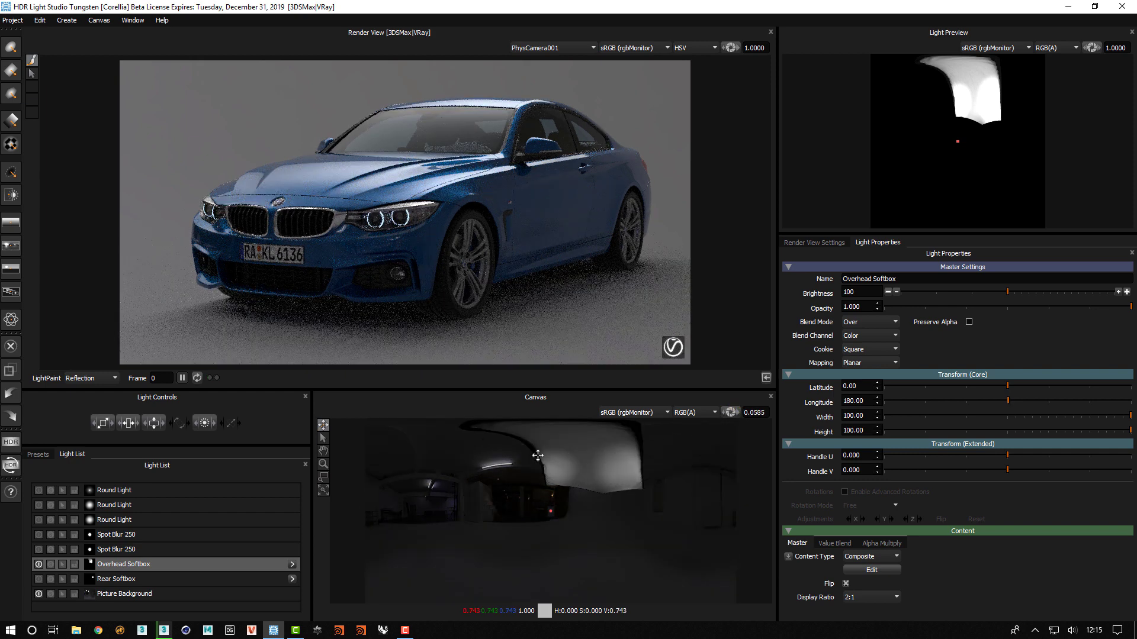
pyautogui.moveTo(729, 416); pyautogui.dragTo(738, 418)
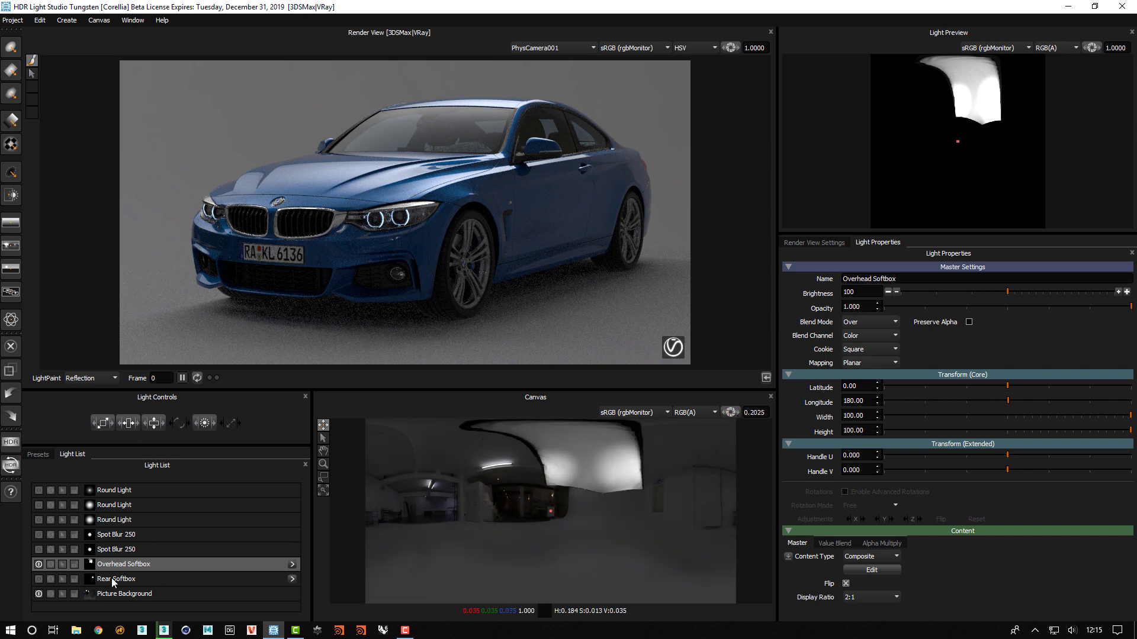
pyautogui.click(124, 562)
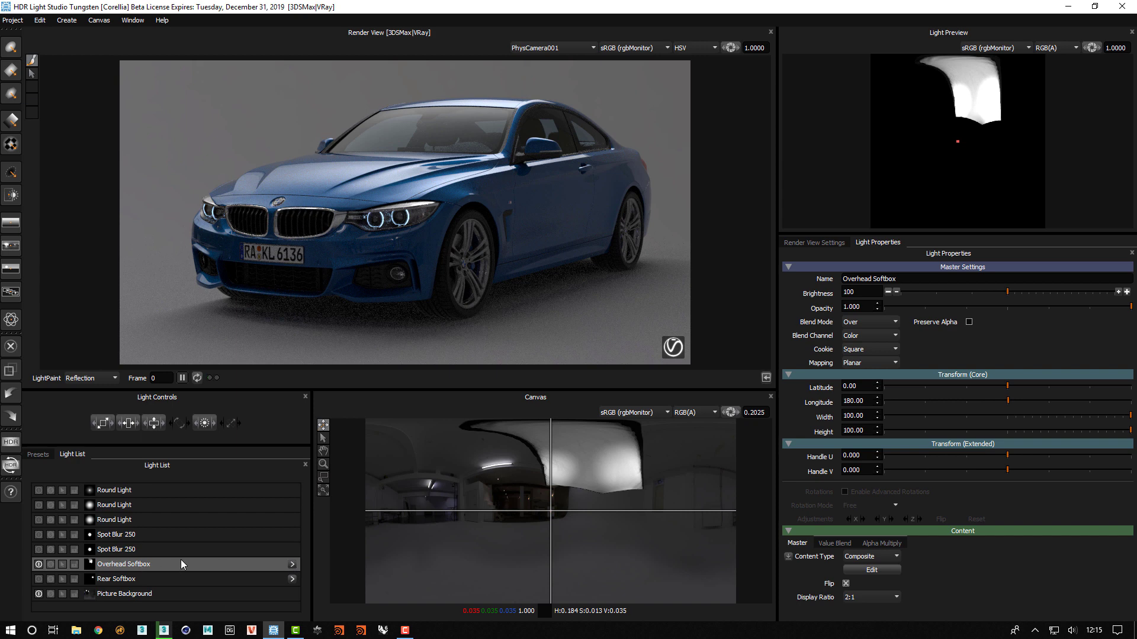
# - Inside the Overhead Softbox composite, hide both Round Lights, then switch only the second back on
pyautogui.click(292, 566)
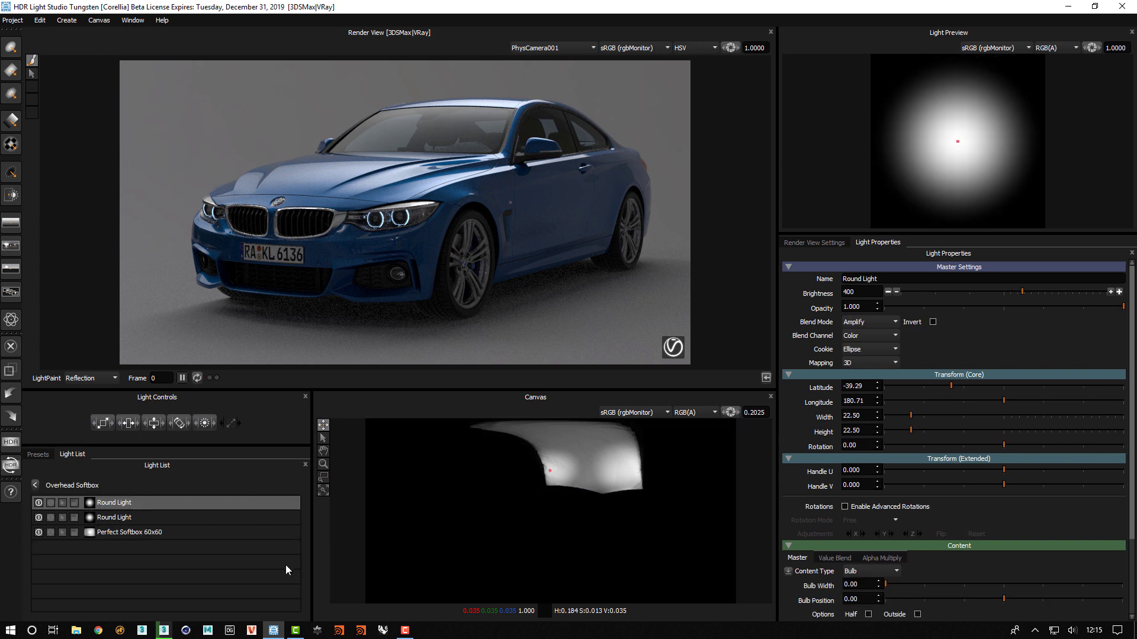
pyautogui.click(38, 518)
pyautogui.click(39, 502)
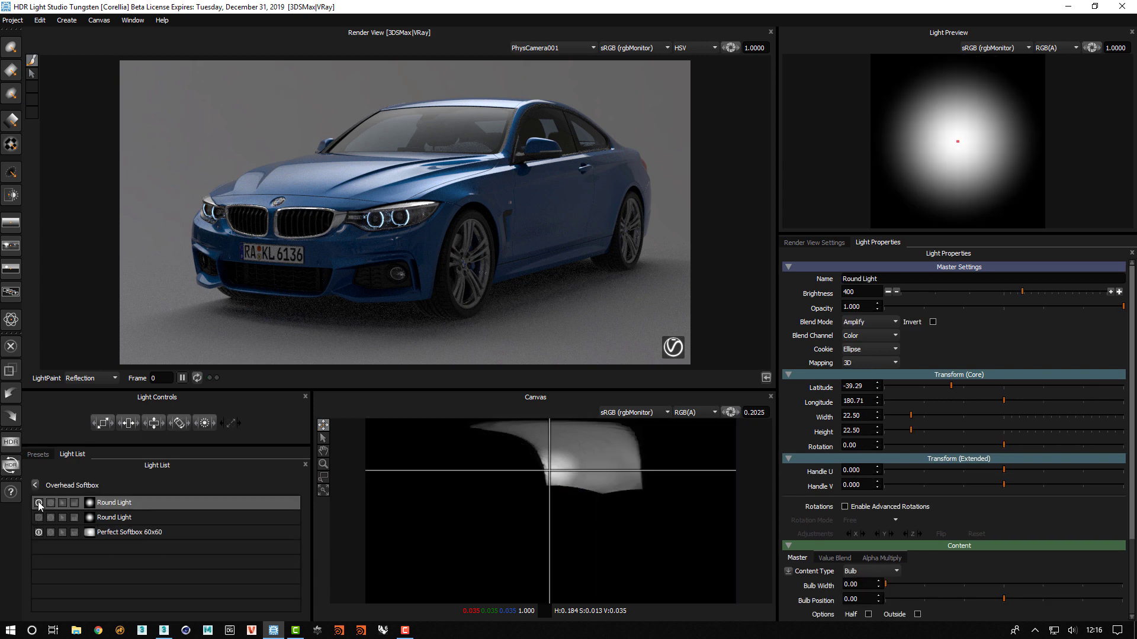
pyautogui.click(143, 532)
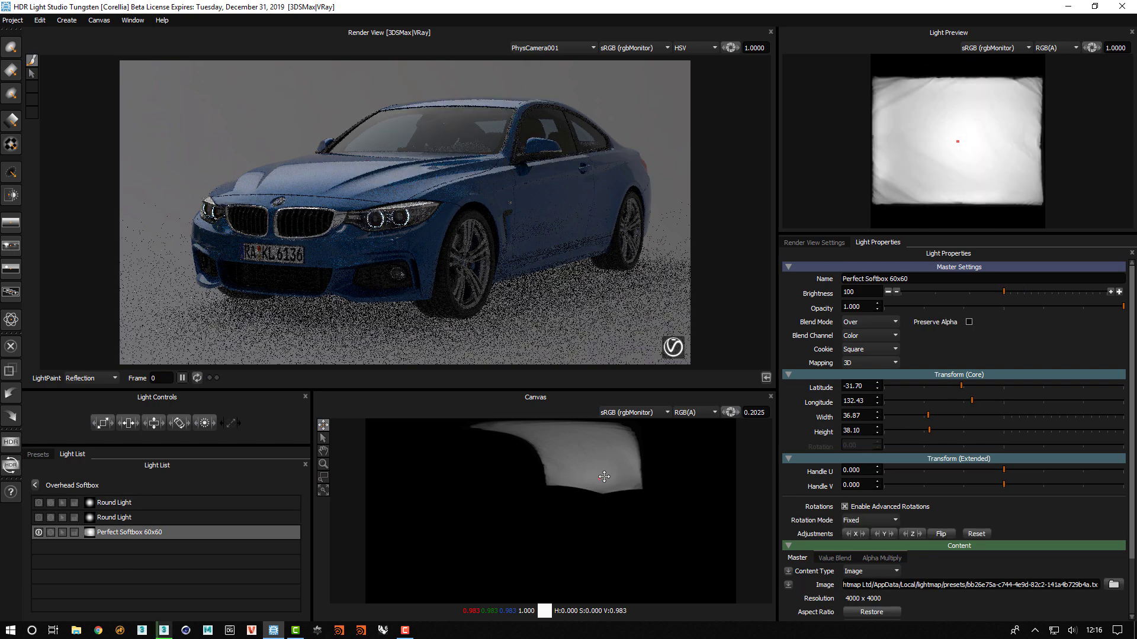
pyautogui.click(106, 519)
pyautogui.click(38, 518)
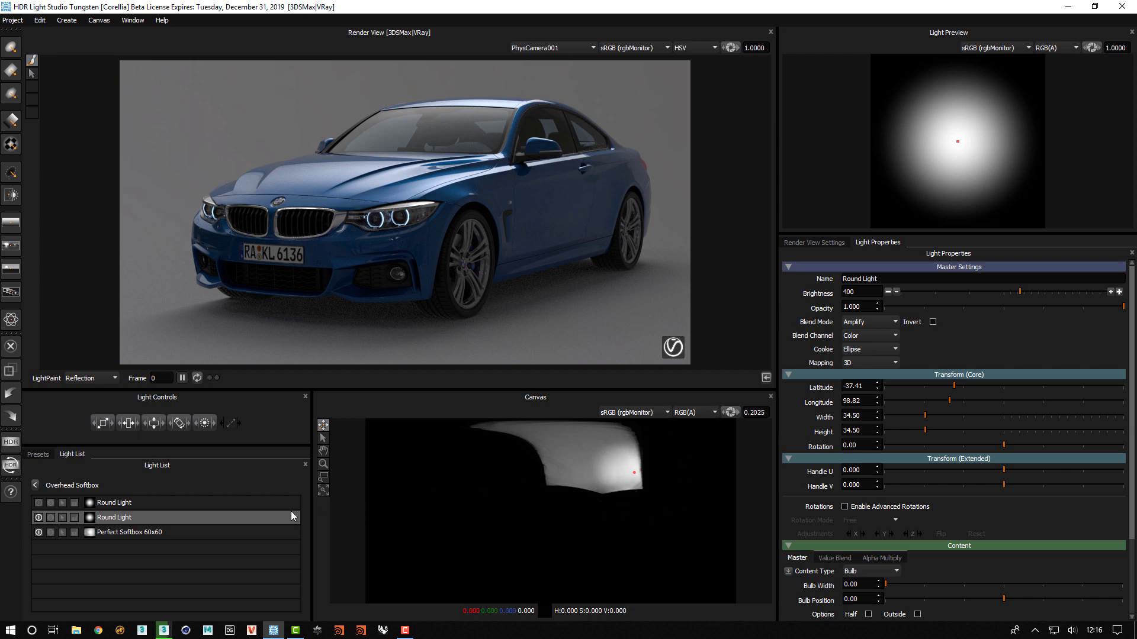
# - Compare the second Round Light off and on, then enable and select the first Round Light
pyautogui.click(37, 502)
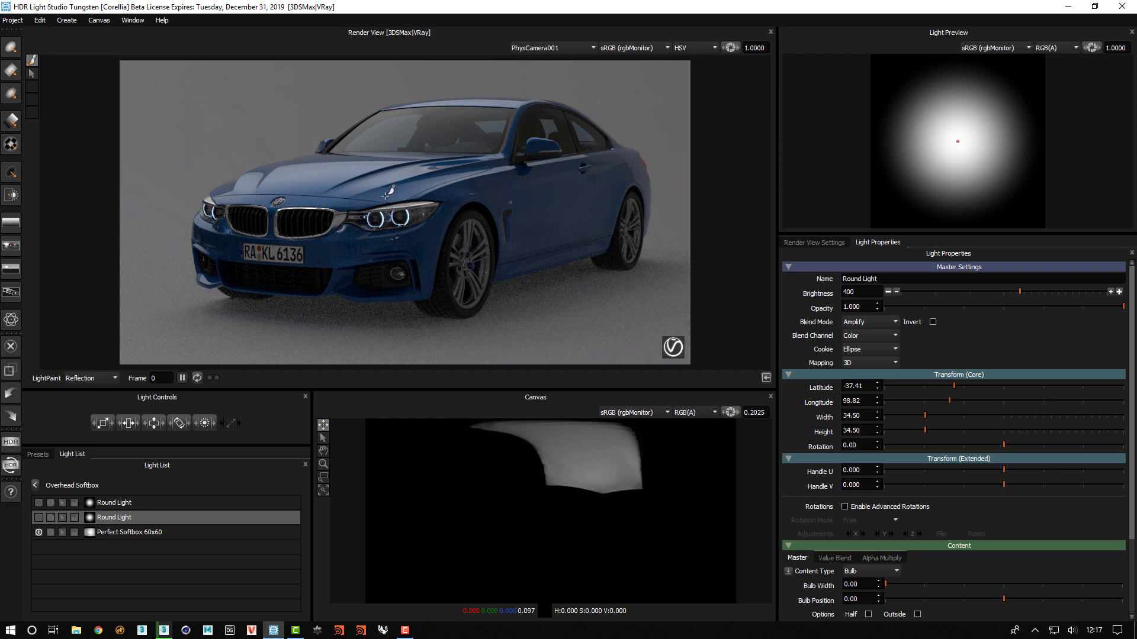
pyautogui.click(38, 517)
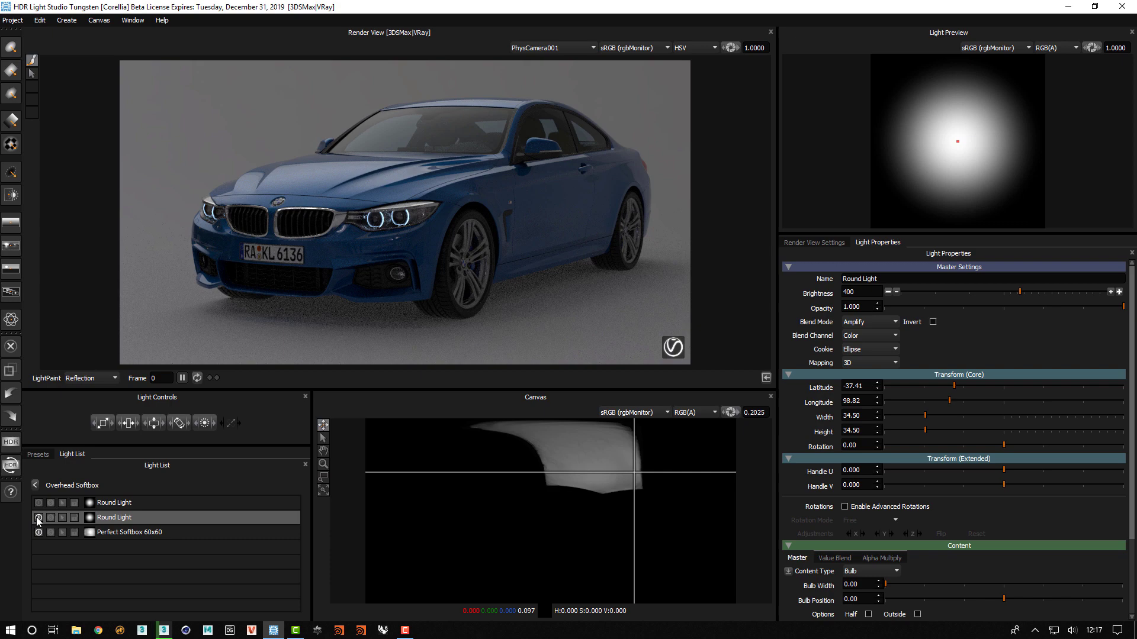
pyautogui.click(38, 503)
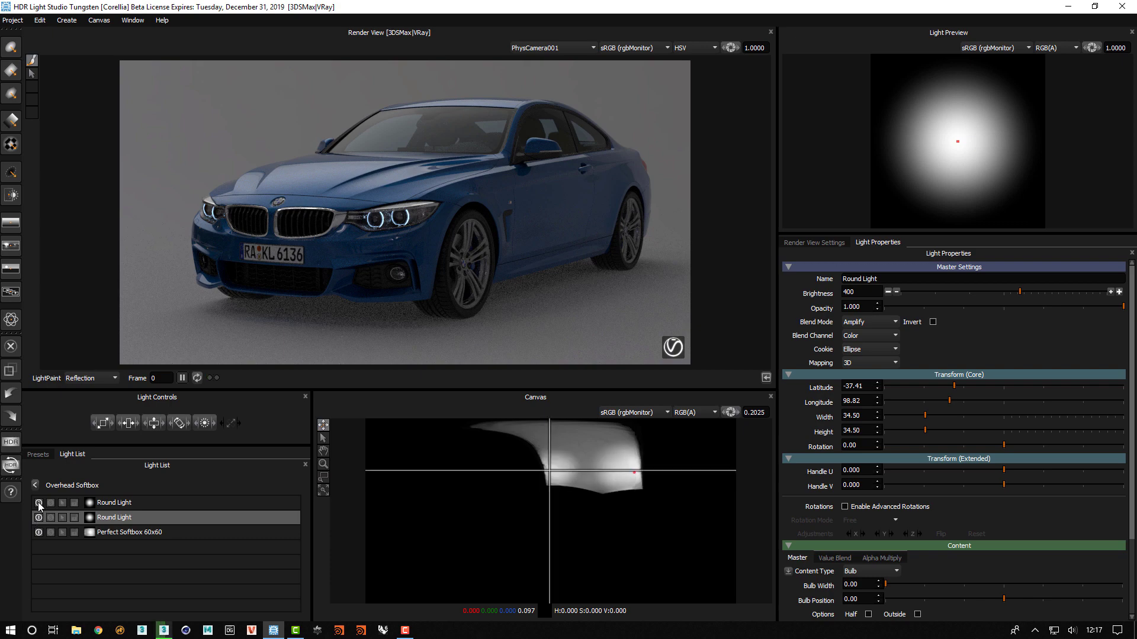
pyautogui.click(126, 503)
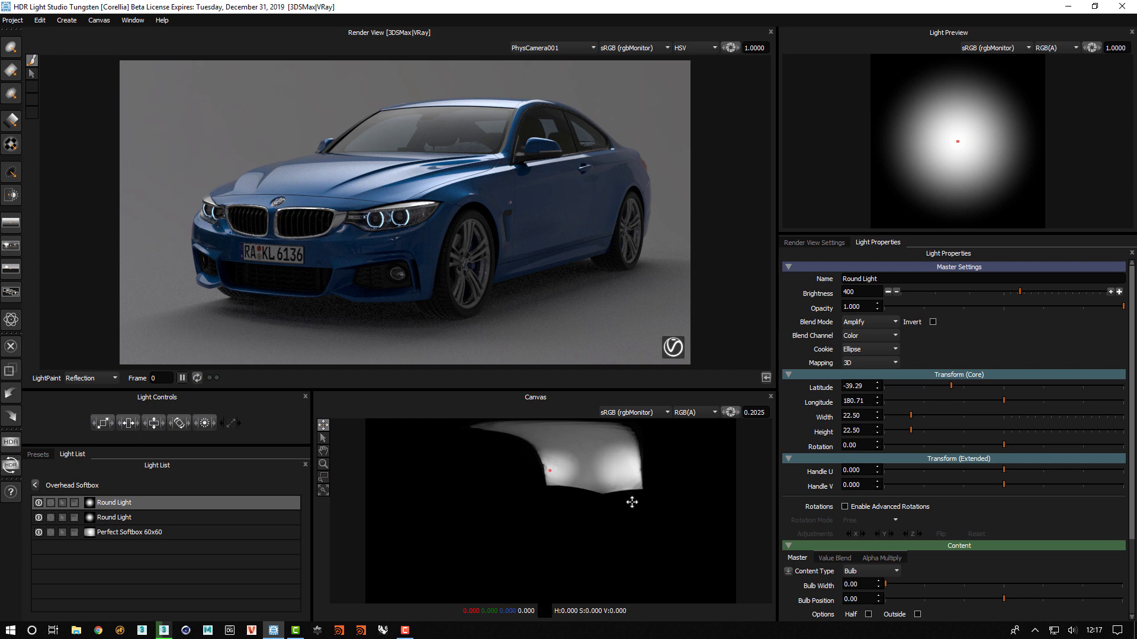
# - Release both Round Lights and Perfect Softbox 60x60 from the composite, then close Light Controls
pyautogui.keyDown('shift'); pyautogui.click(165, 531); pyautogui.keyUp('shift')
pyautogui.rightClick(164, 531)
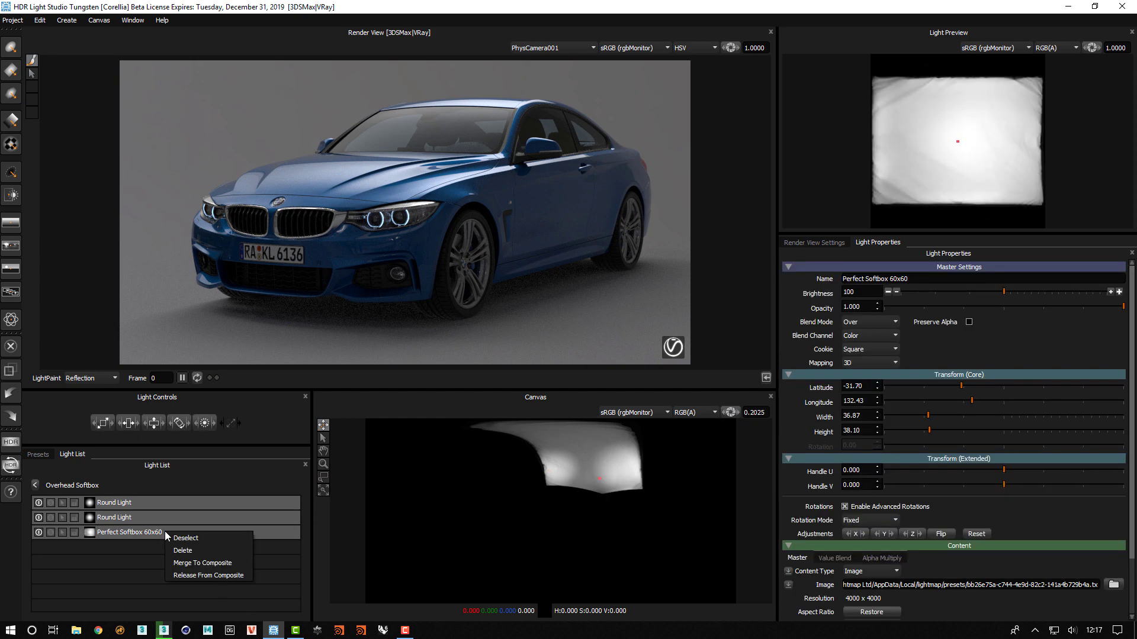
pyautogui.click(208, 575)
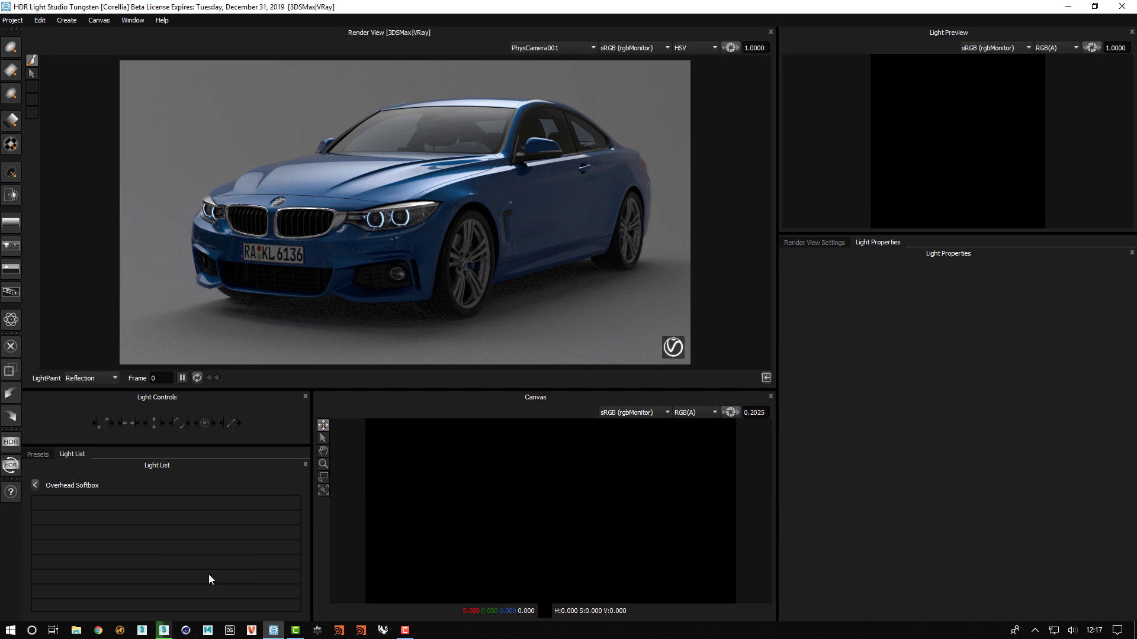
pyautogui.click(35, 485)
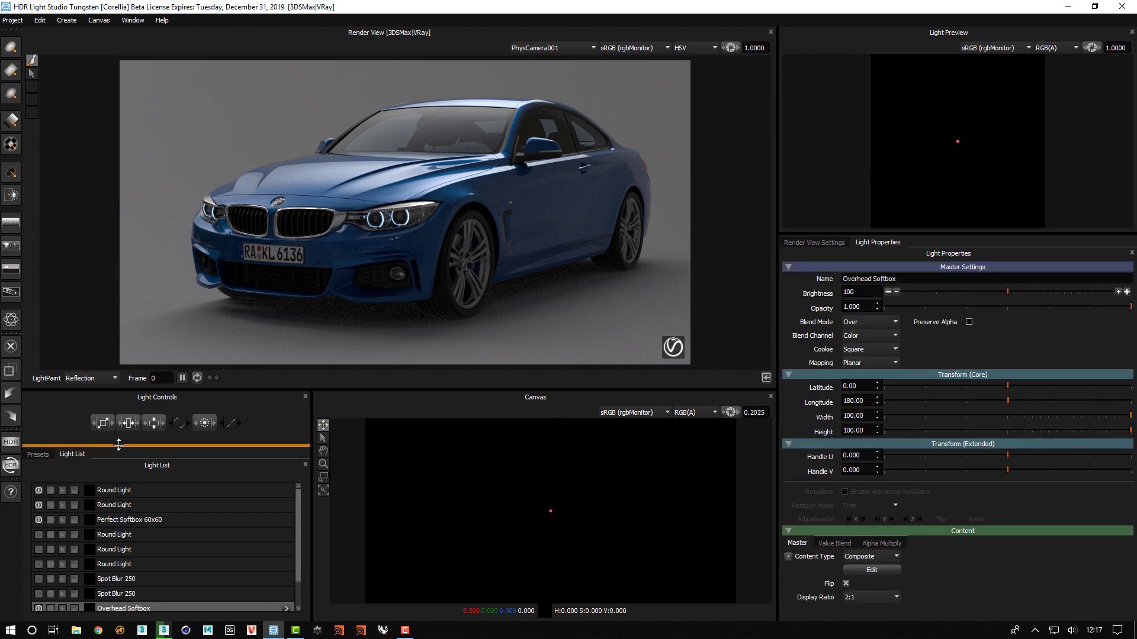
pyautogui.click(304, 396)
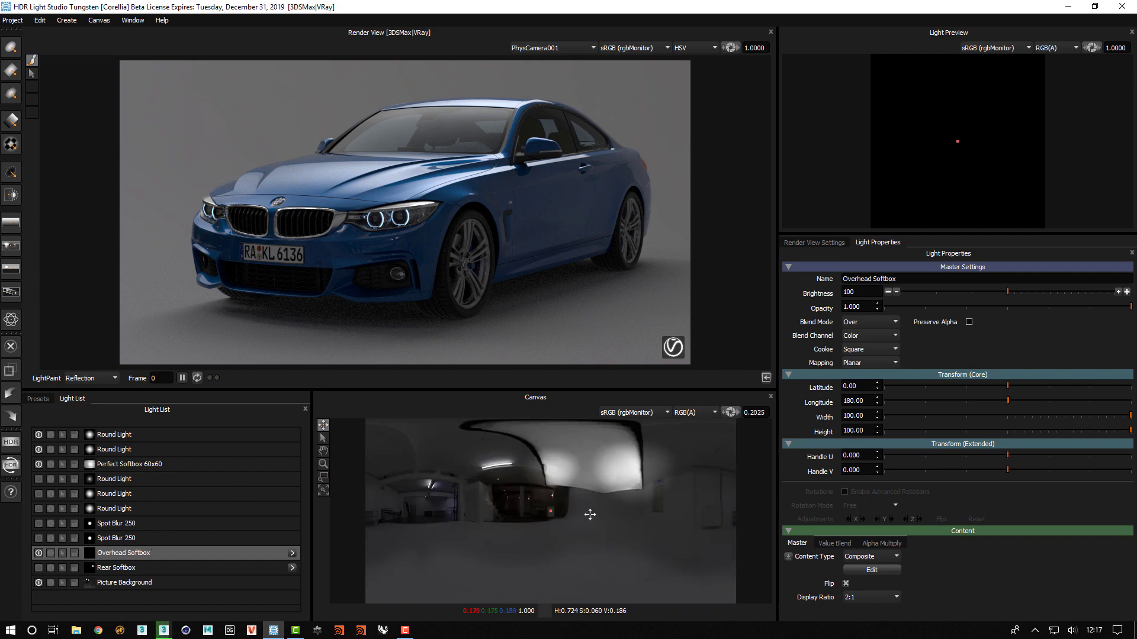
# - Review both Round Lights' settings, then select the first Round Light through Perfect Softbox 60x60
pyautogui.click(119, 434)
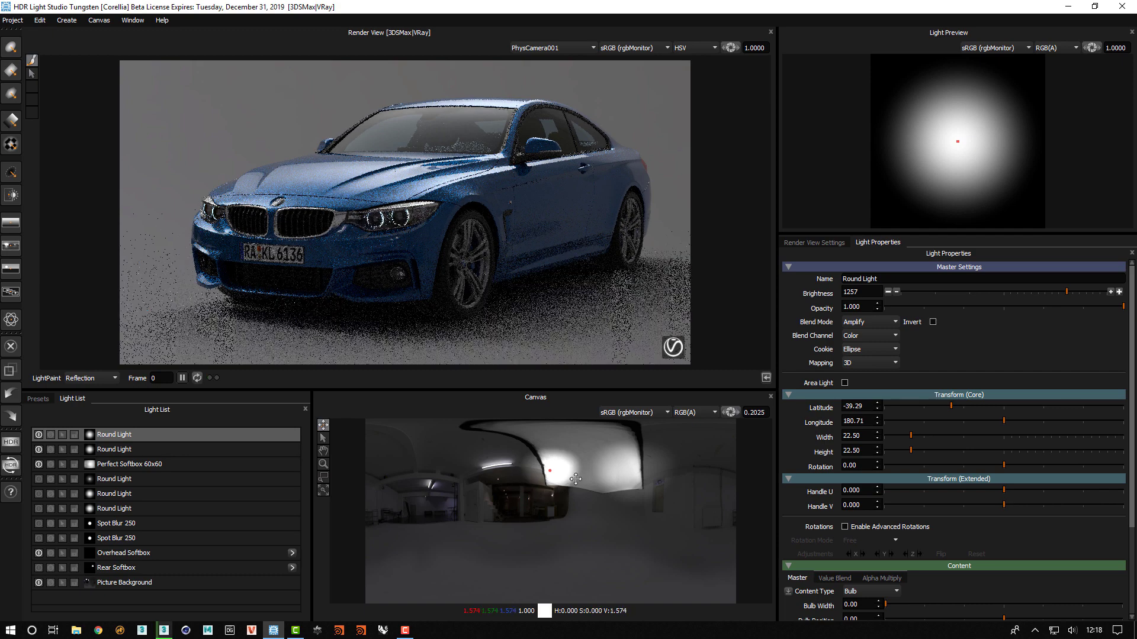
pyautogui.click(243, 450)
pyautogui.click(1059, 293)
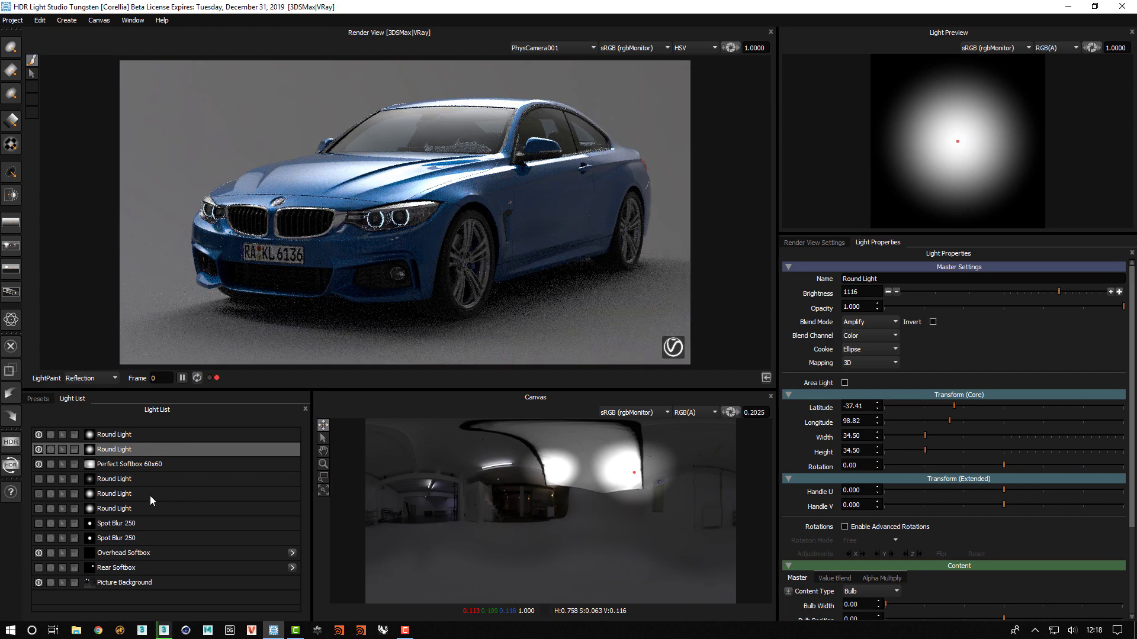
pyautogui.click(153, 466)
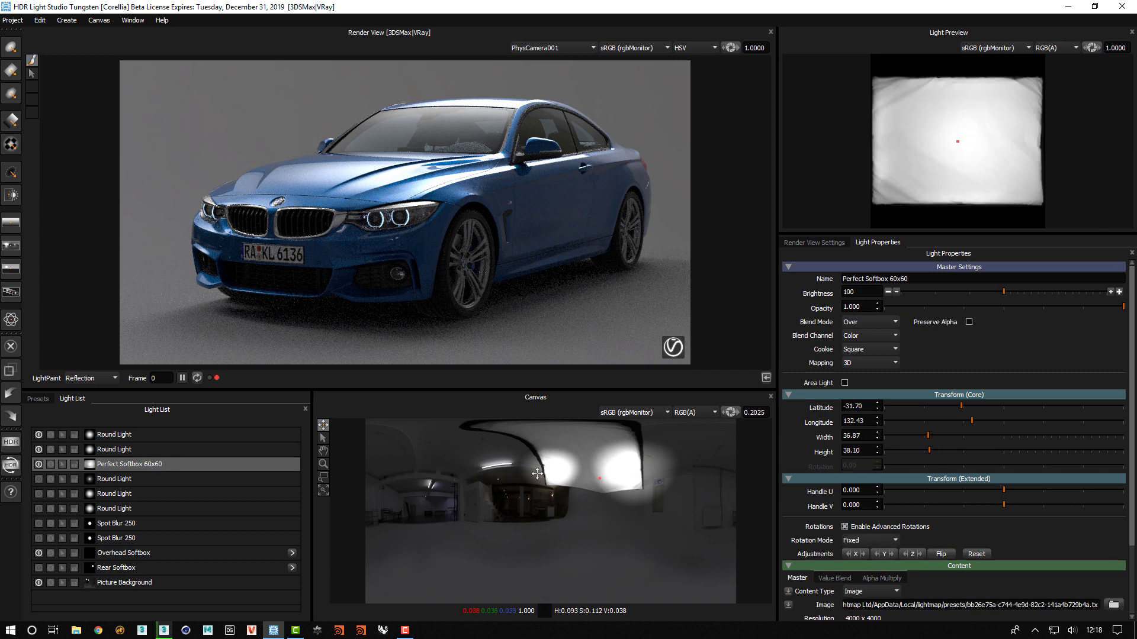
pyautogui.click(171, 436)
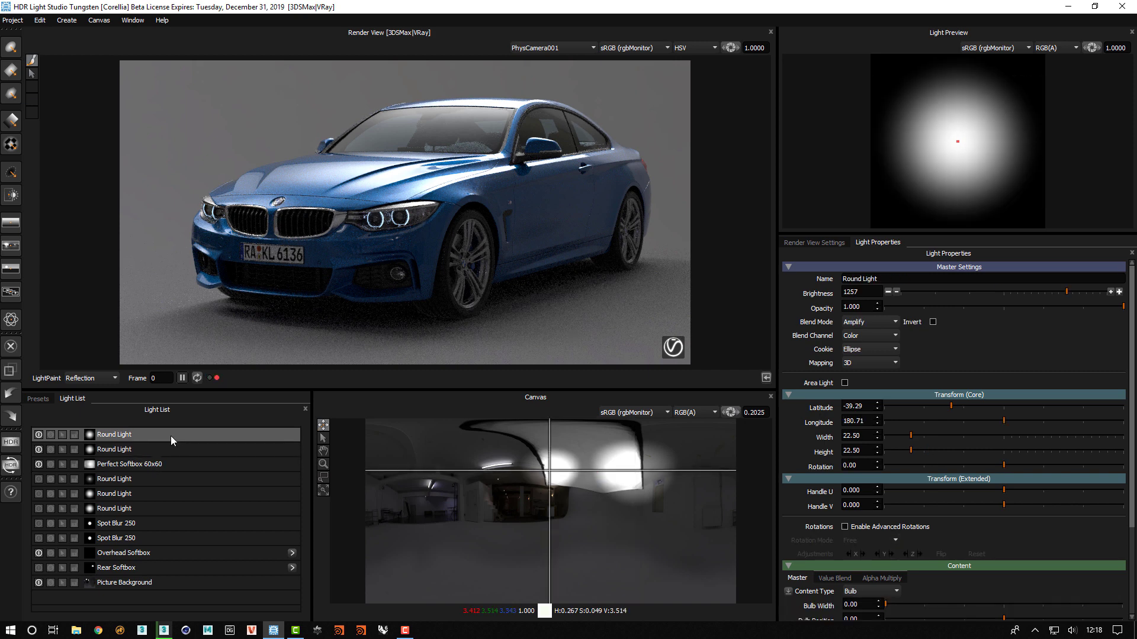
pyautogui.keyDown('shift'); pyautogui.click(168, 465); pyautogui.keyUp('shift')
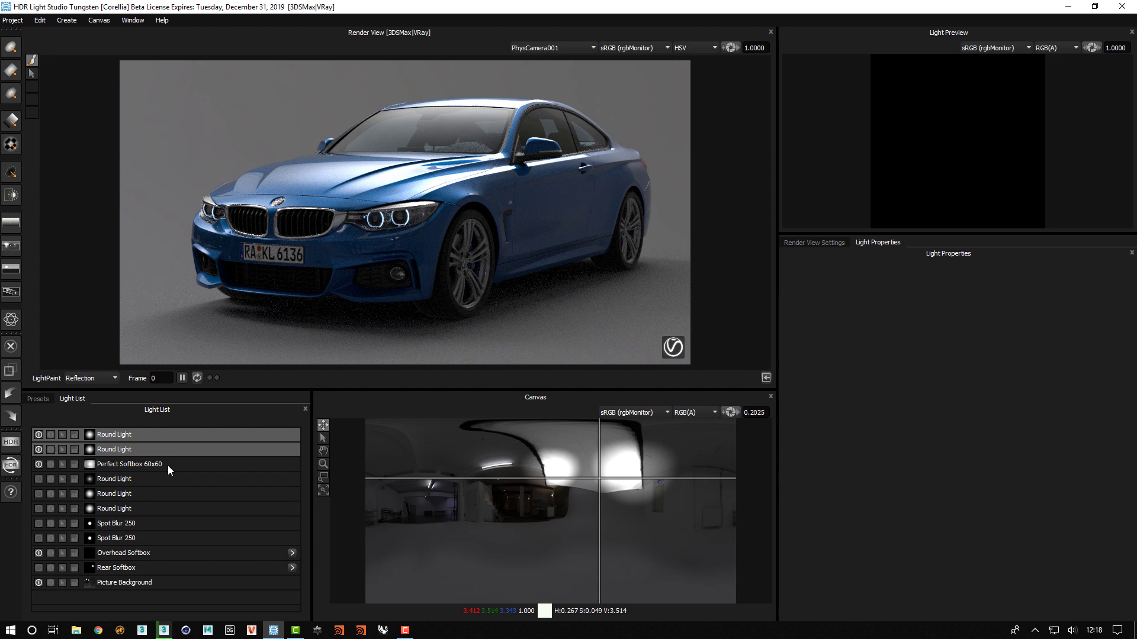
# - Merge both Round Lights and Perfect Softbox 60x60 into a Composite Light and check its contents
pyautogui.rightClick(137, 464)
pyautogui.click(178, 496)
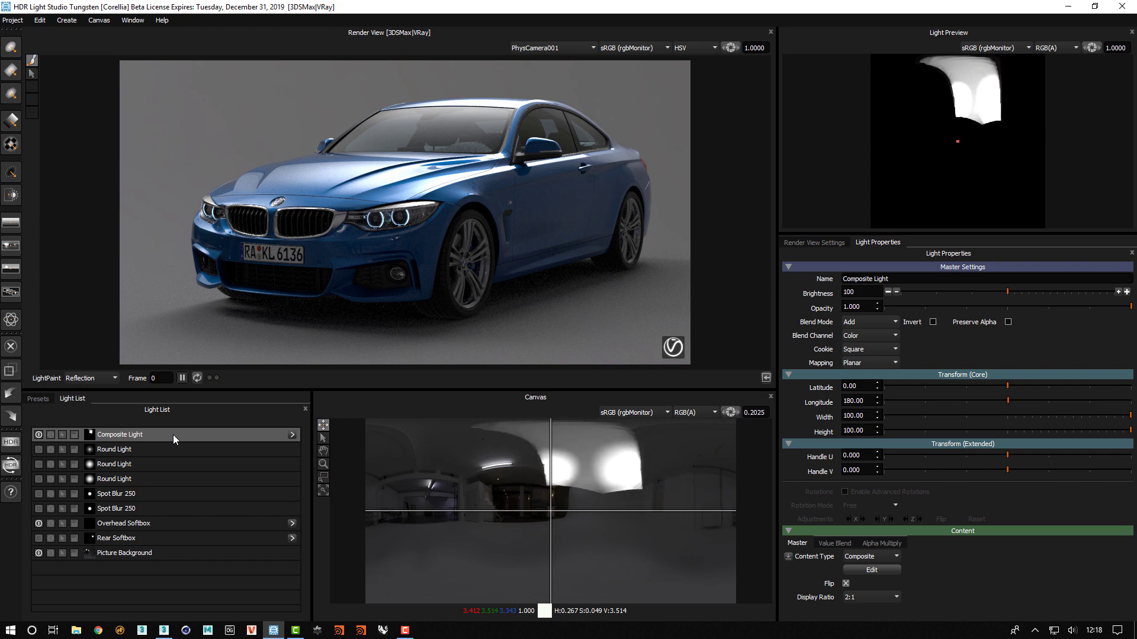
pyautogui.click(292, 435)
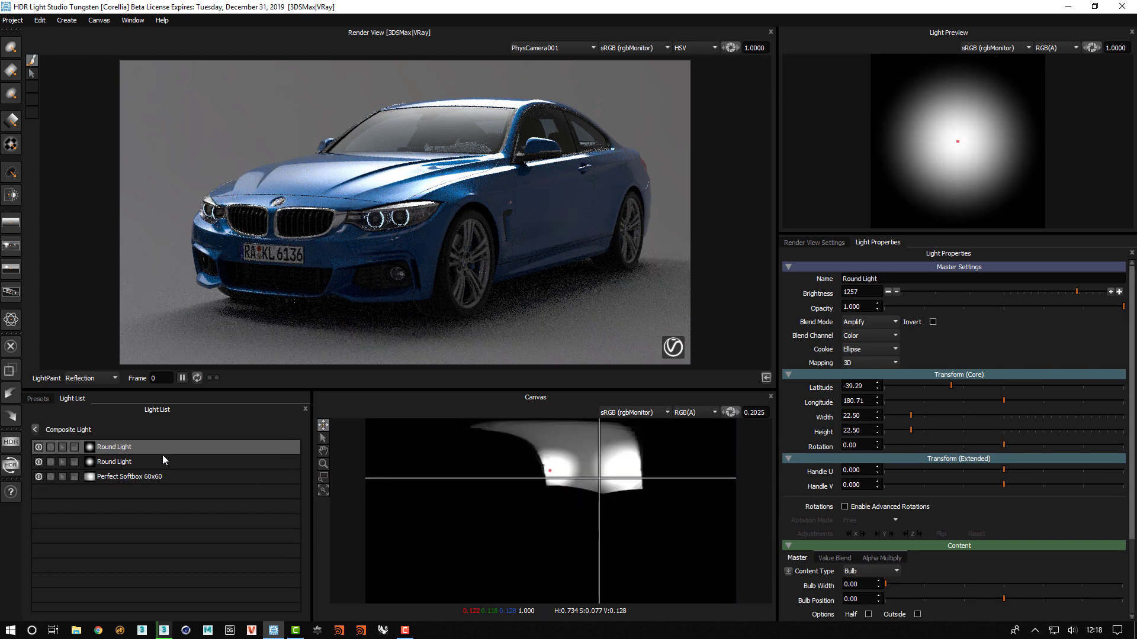
pyautogui.click(36, 430)
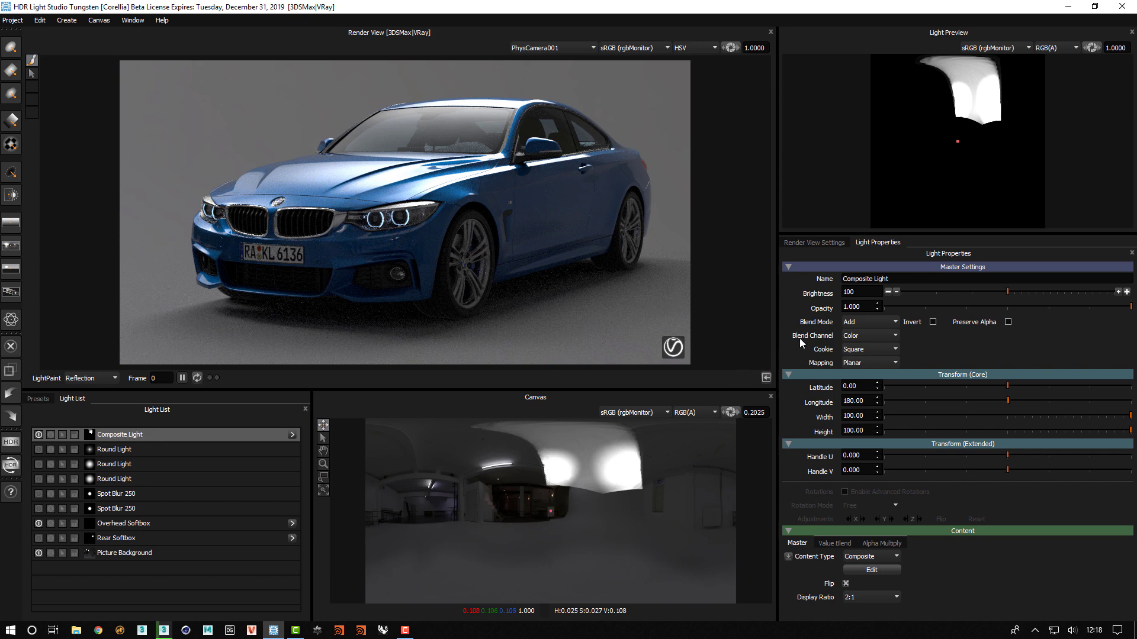
# - Set the Composite Light's blend mode to Over and move it below the Spot Blur 250 lights
pyautogui.click(862, 322)
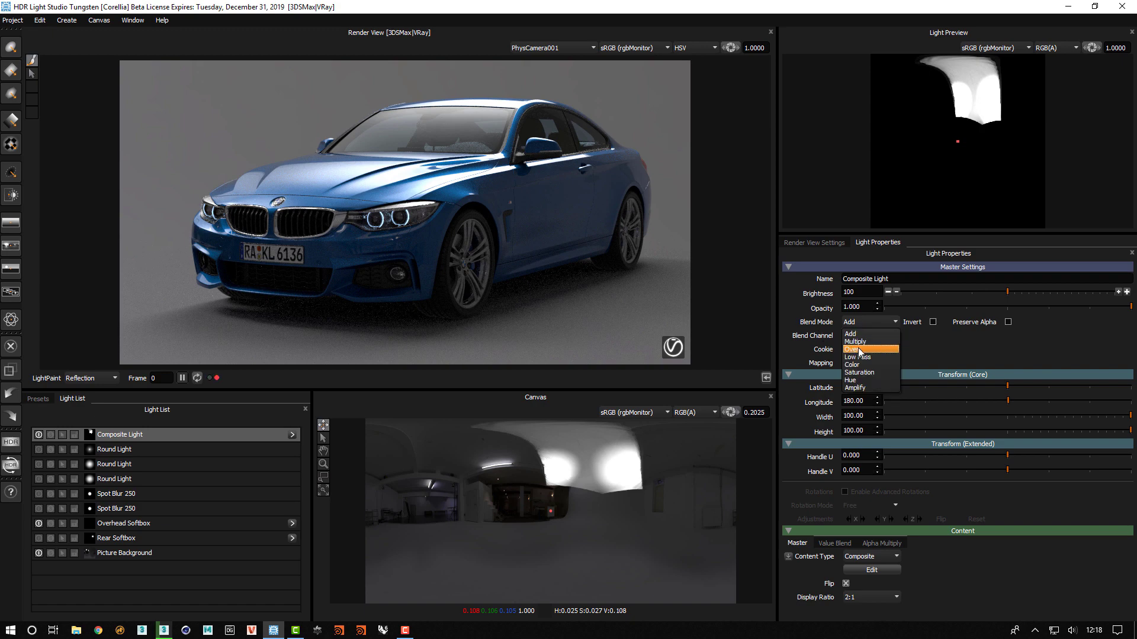
pyautogui.click(859, 350)
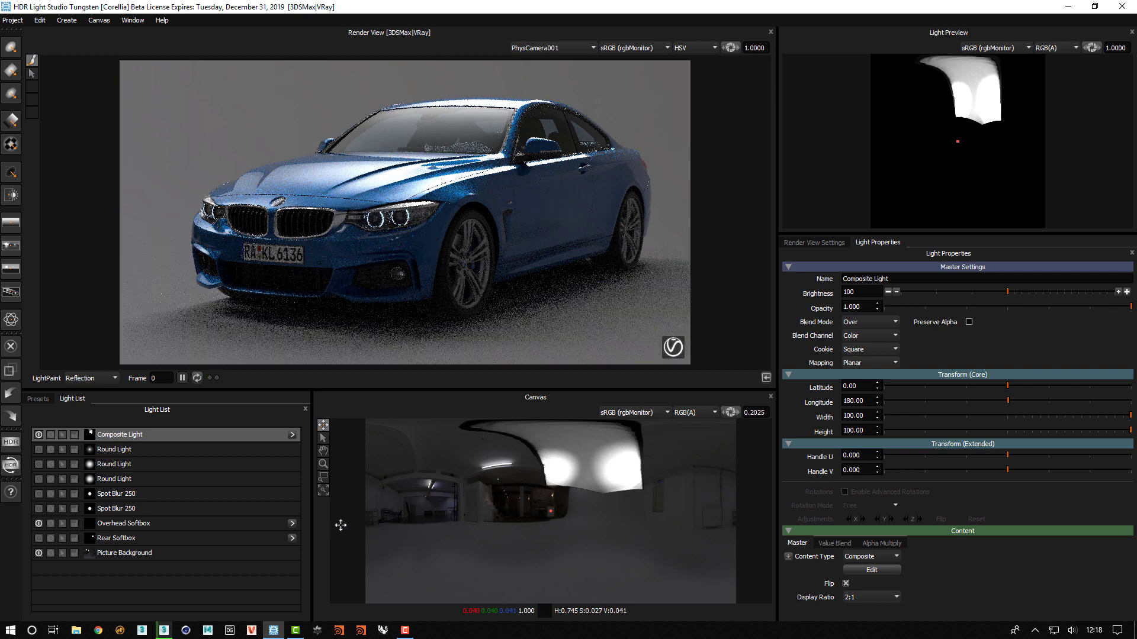
pyautogui.moveTo(146, 434); pyautogui.dragTo(160, 507)
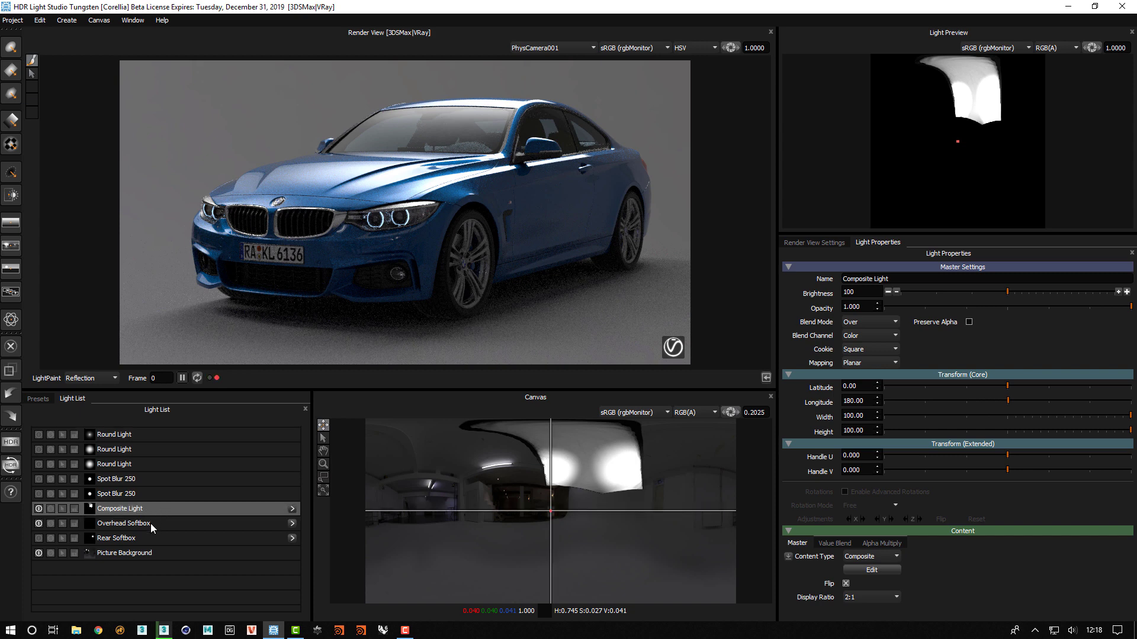
# - Delete the Overhead Softbox and switch the Rear Softbox on
pyautogui.click(151, 523)
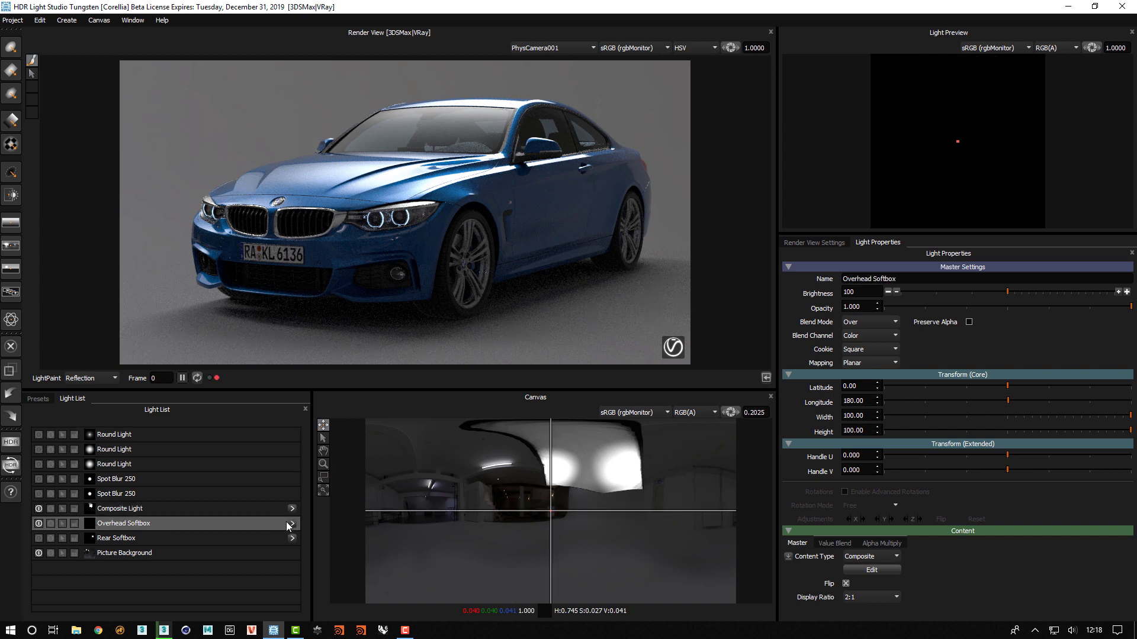
pyautogui.rightClick(143, 527)
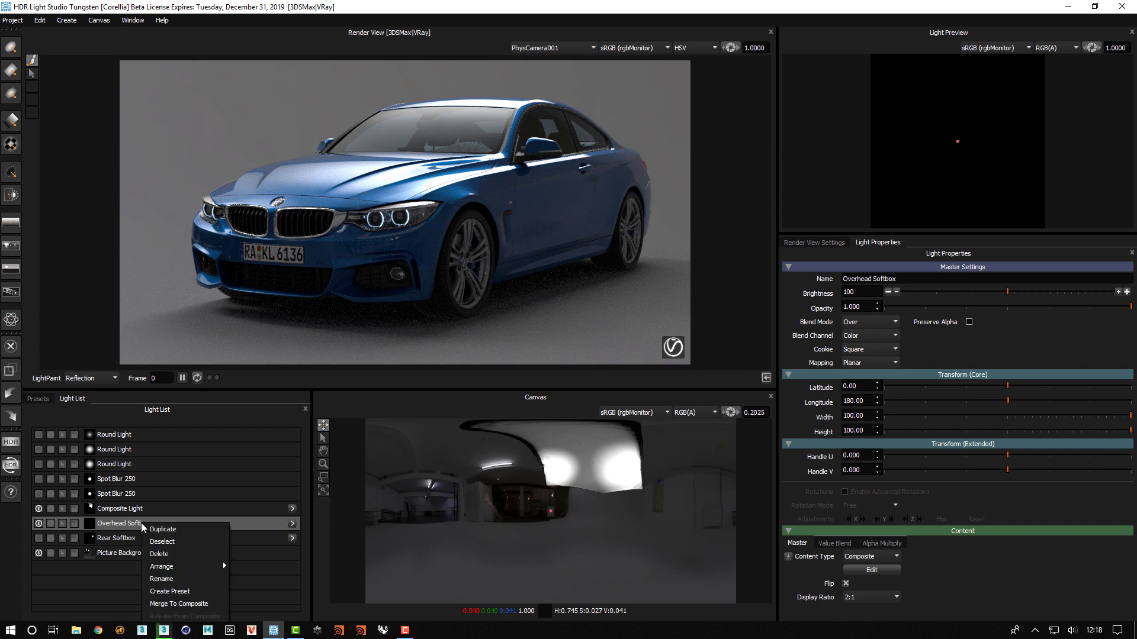
pyautogui.click(165, 557)
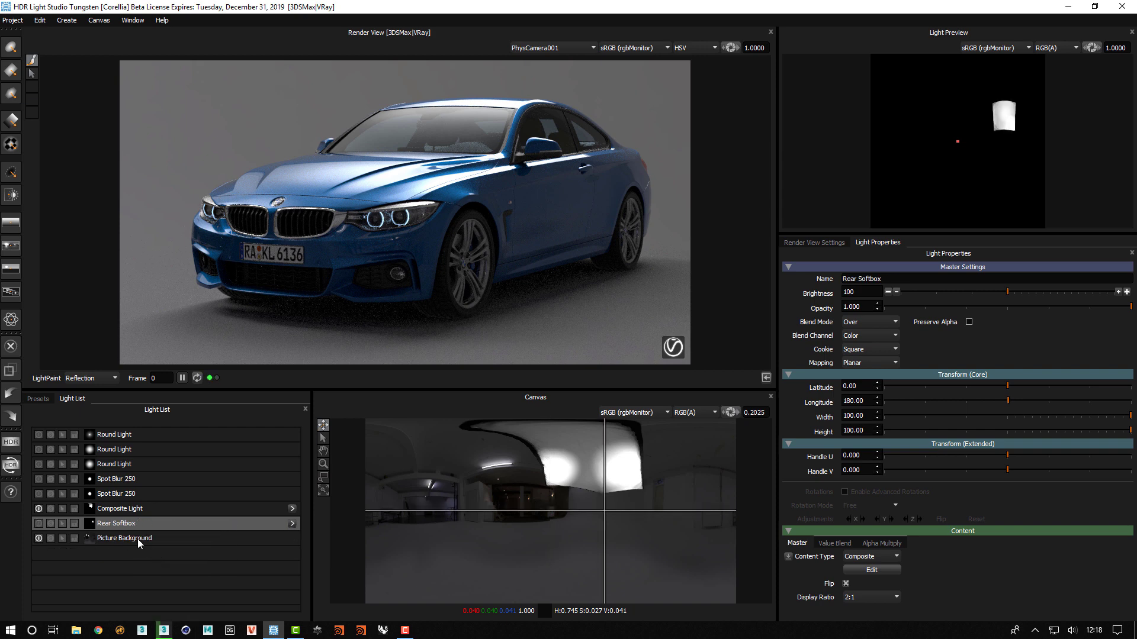
pyautogui.click(38, 523)
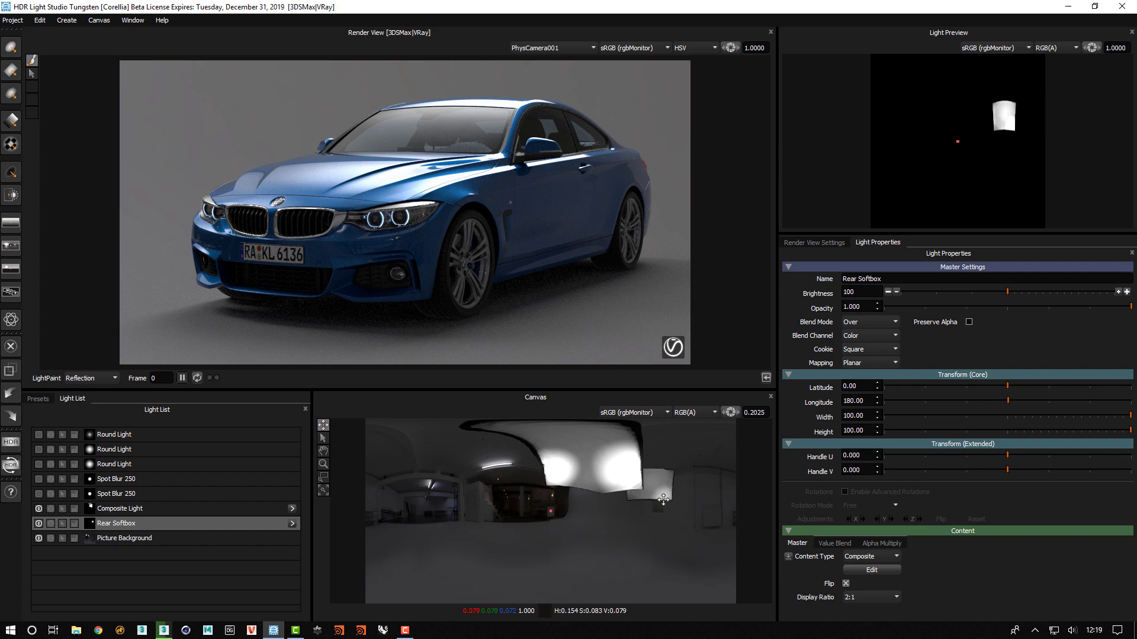
# - Inside Rear Softbox, check Medium Softbox Diffused, toggle the Round Light back on and select it
pyautogui.click(292, 524)
pyautogui.click(152, 463)
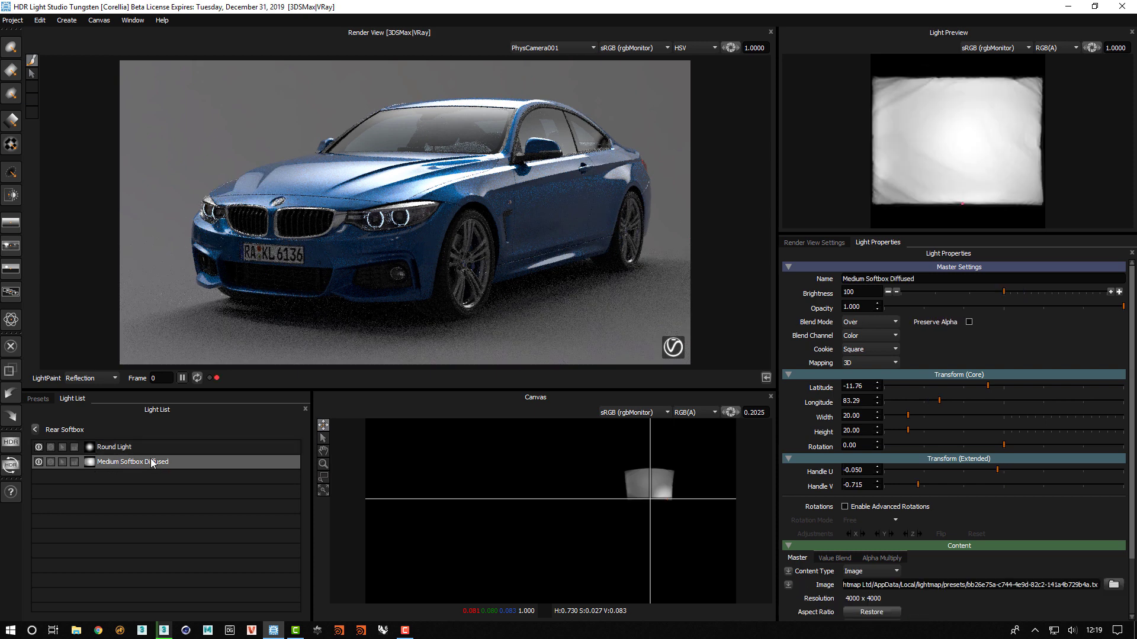
pyautogui.click(39, 447)
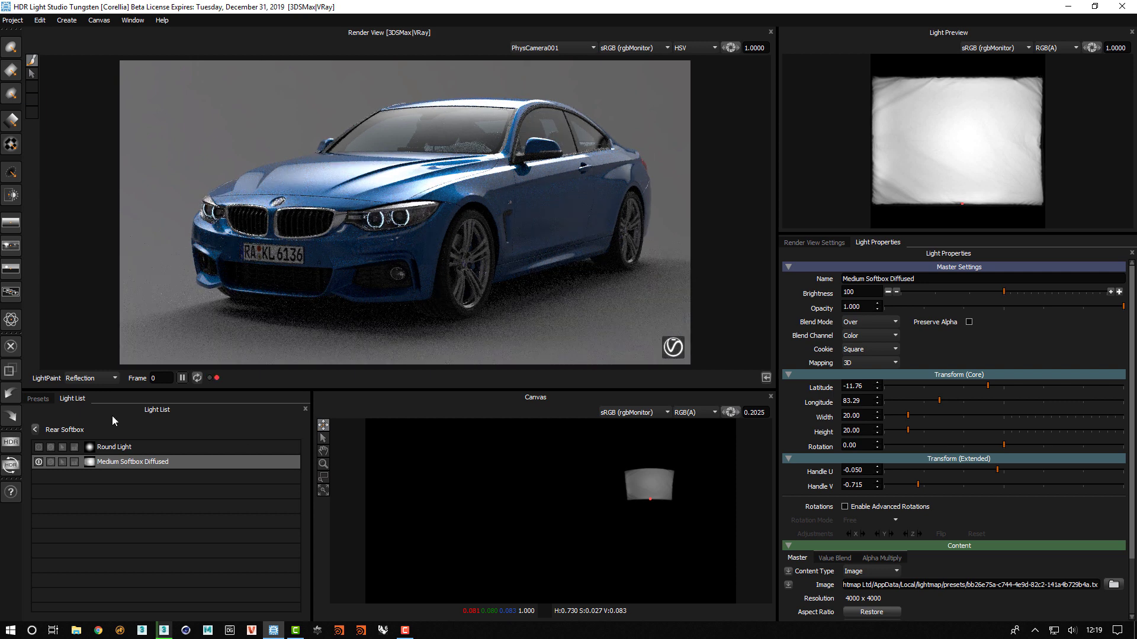
pyautogui.click(37, 446)
pyautogui.click(97, 447)
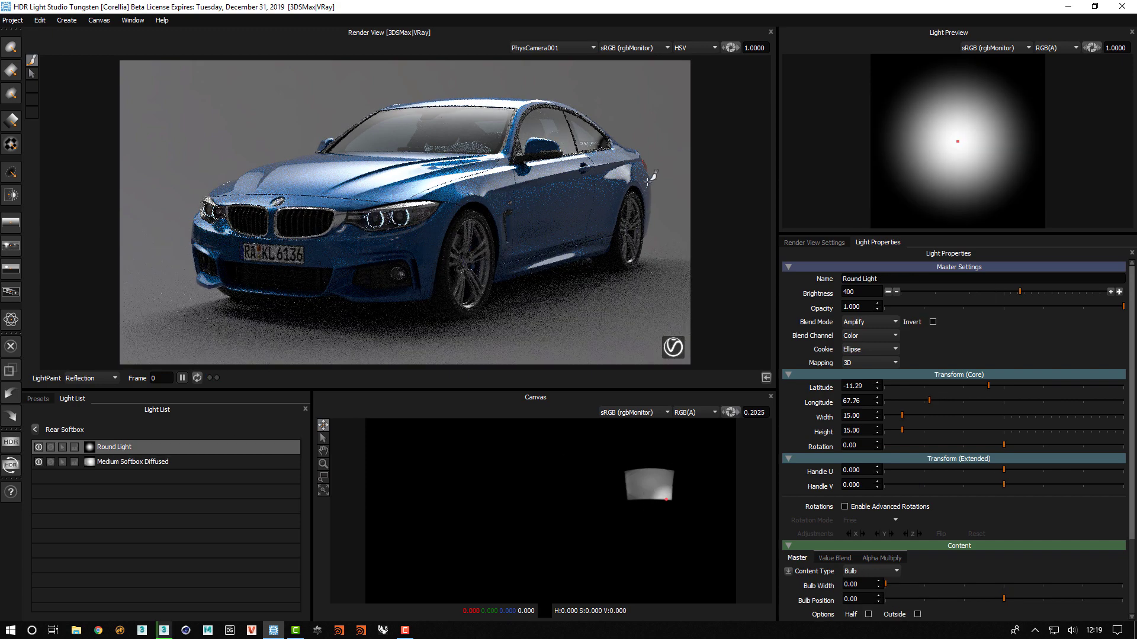
# - Back in the main list, switch on both Spot Blur 250 lights and all three Round Lights
pyautogui.click(36, 430)
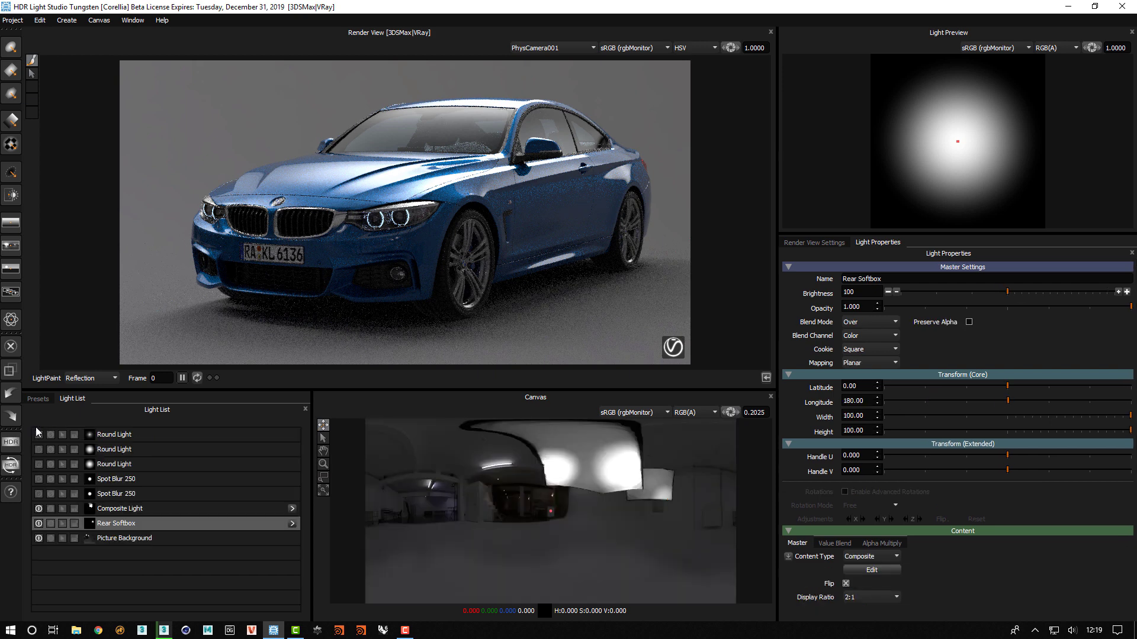
pyautogui.click(39, 494)
pyautogui.click(39, 479)
pyautogui.click(39, 464)
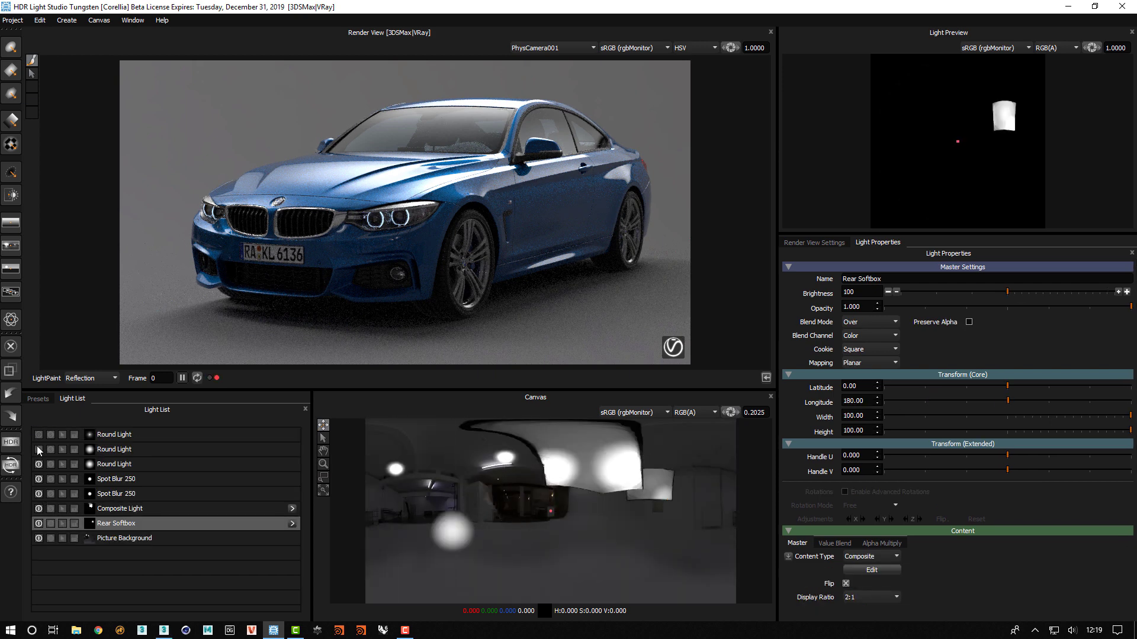
pyautogui.click(37, 449)
pyautogui.click(37, 434)
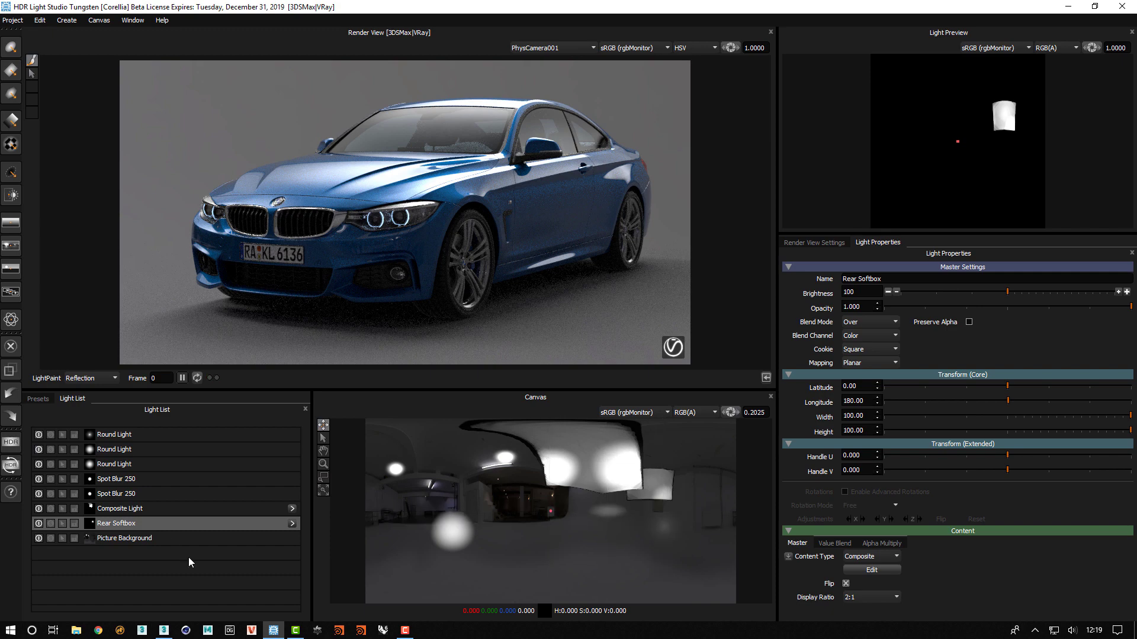